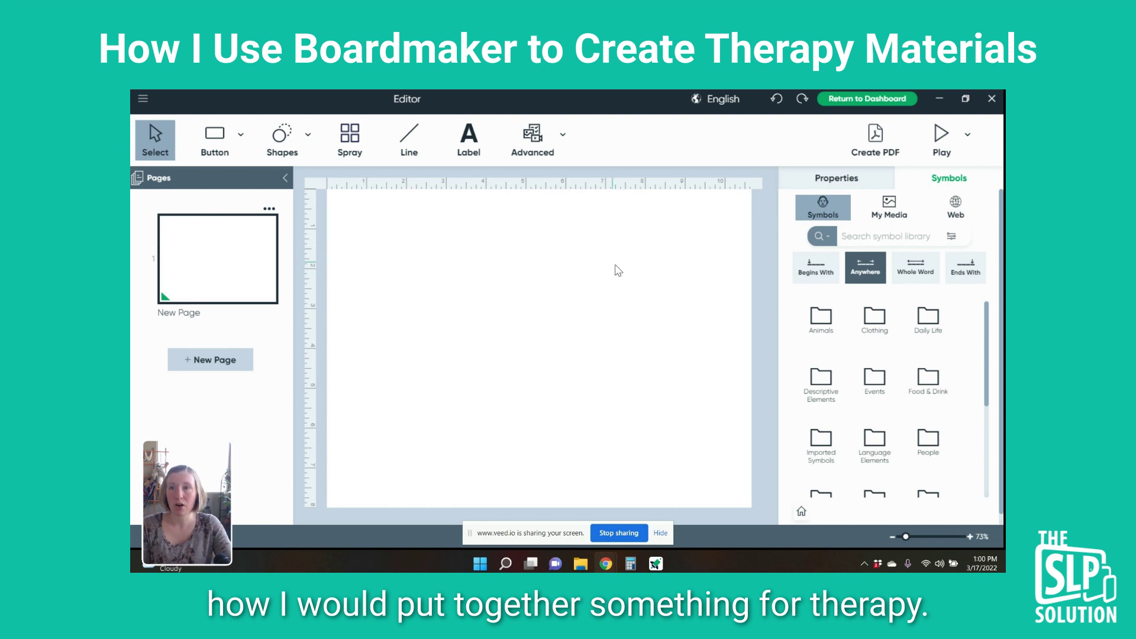
- Draw one symbol button at the top-left and spray it into a 5×4 grid of 20 buttons
left_click(211, 136)
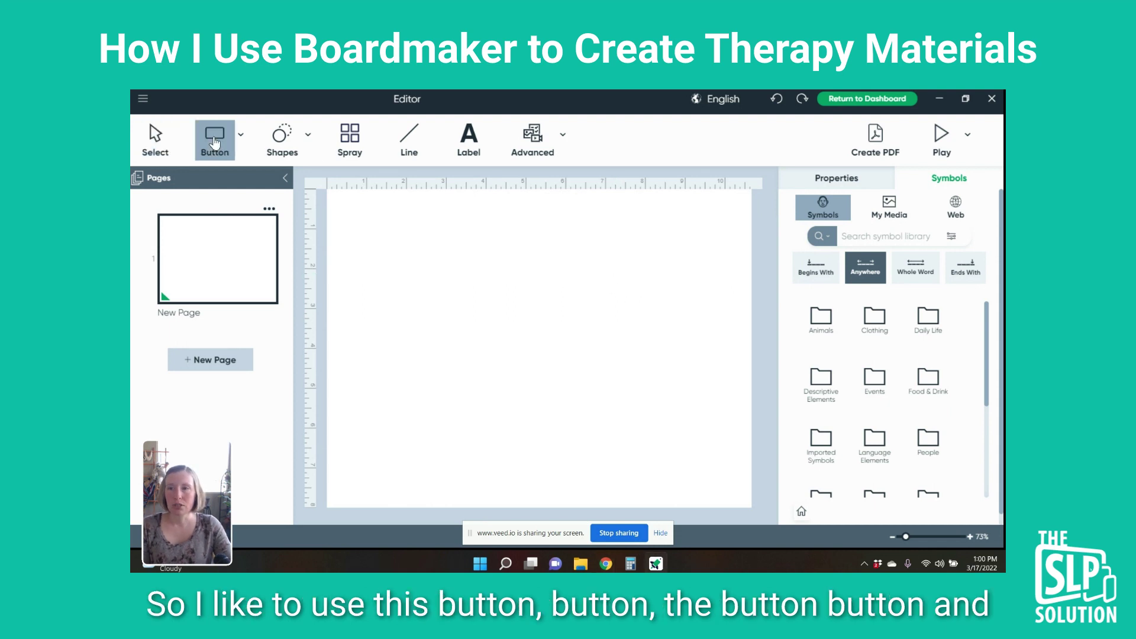
mouse_move(334, 201)
left_mouse_down()
mouse_move(419, 251)
mouse_move(439, 298)
mouse_move(413, 277)
left_mouse_up()
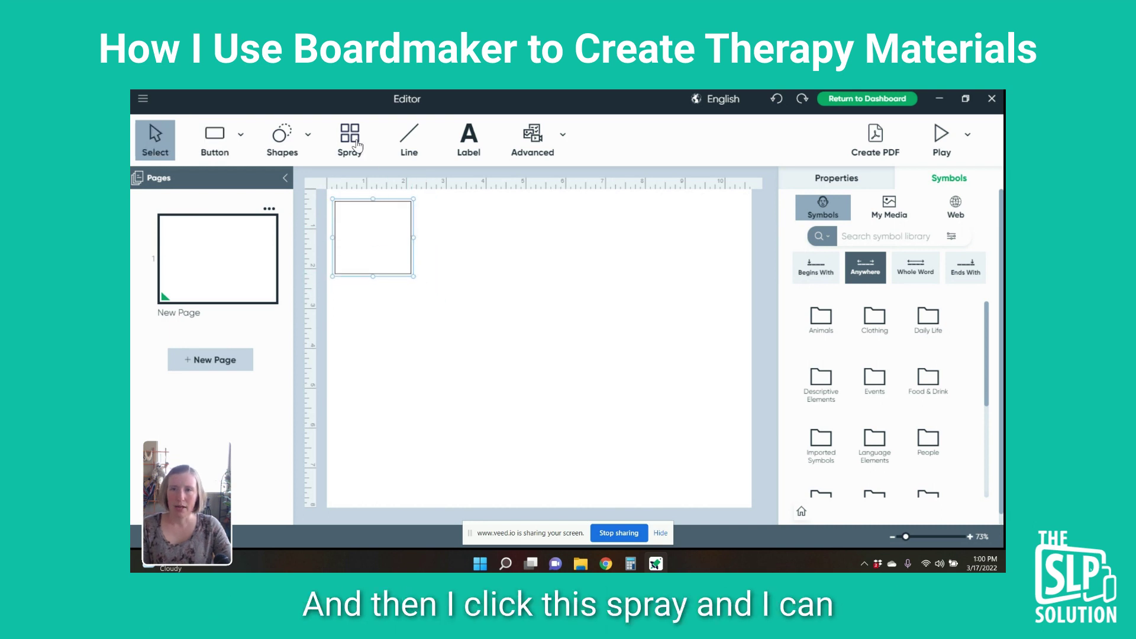
left_click(354, 143)
left_click_drag(380, 236, 678, 440)
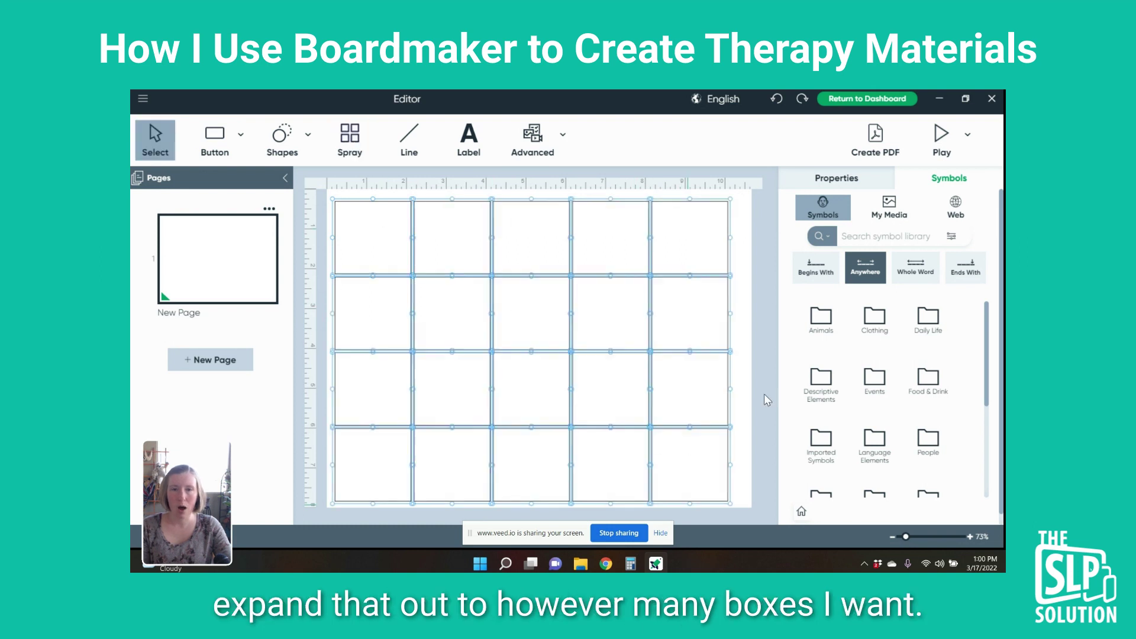
left_click(744, 353)
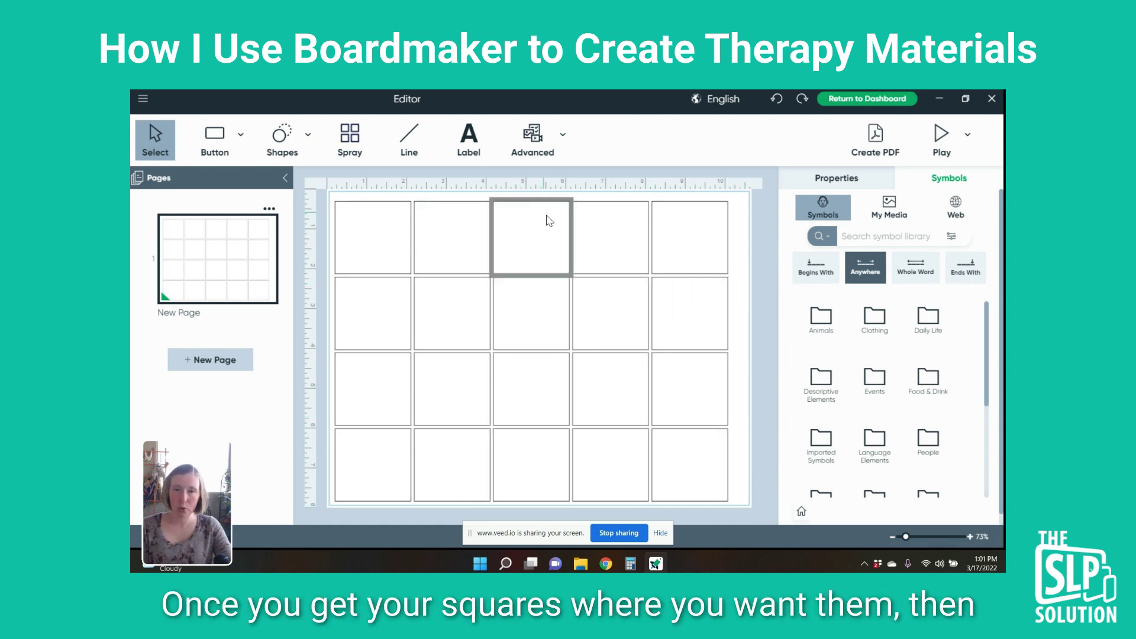
- From Food & Drink > Grocery Shopping, place the egg carton symbol in the first button
left_click(871, 235)
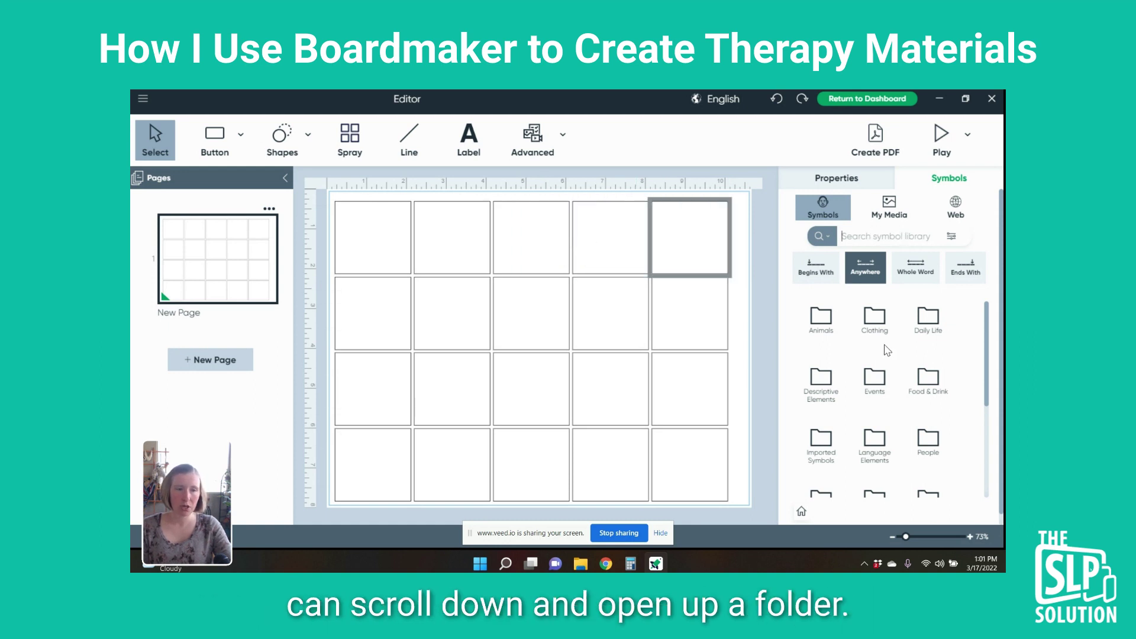
scroll(887, 350, "down", 2)
left_click(925, 326)
scroll(901, 354, "down", 5)
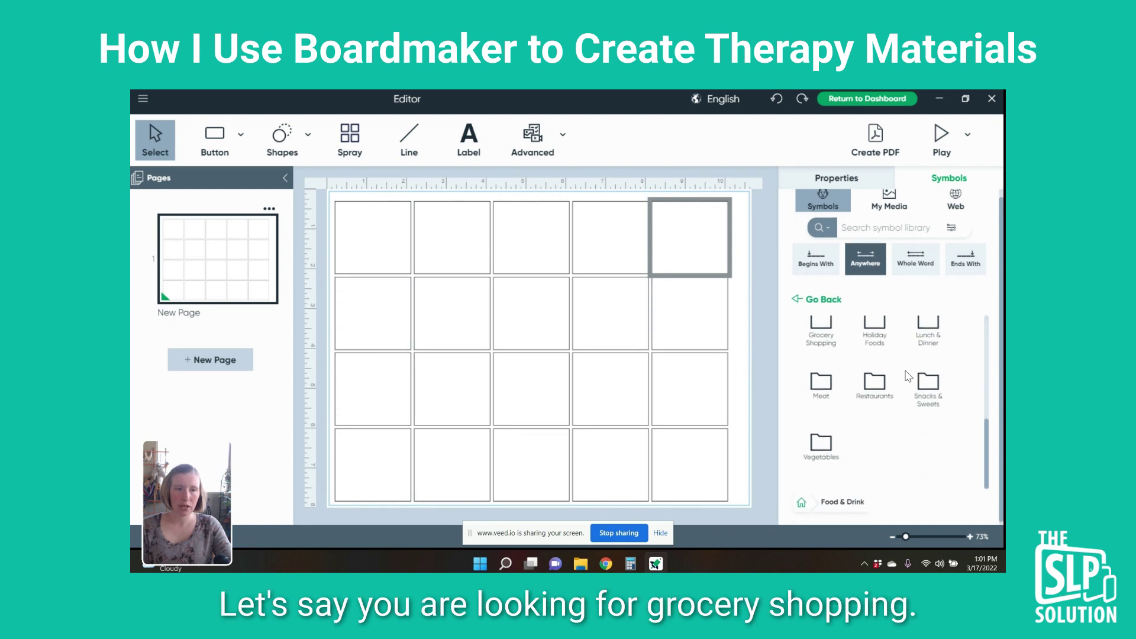
scroll(876, 381, "up", 3)
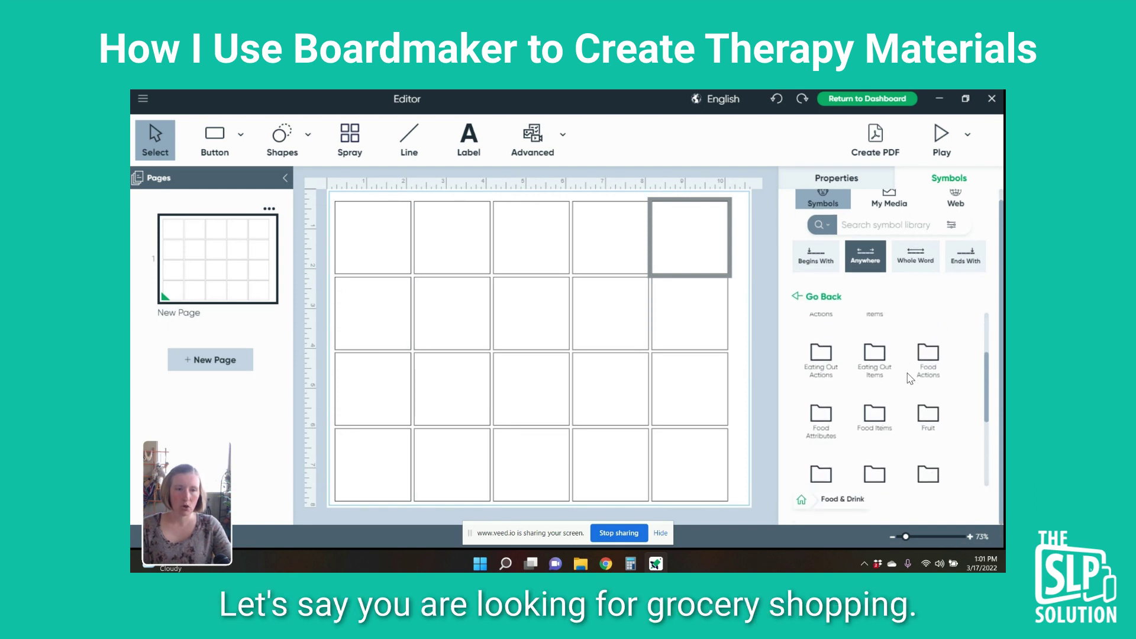
left_click(828, 437)
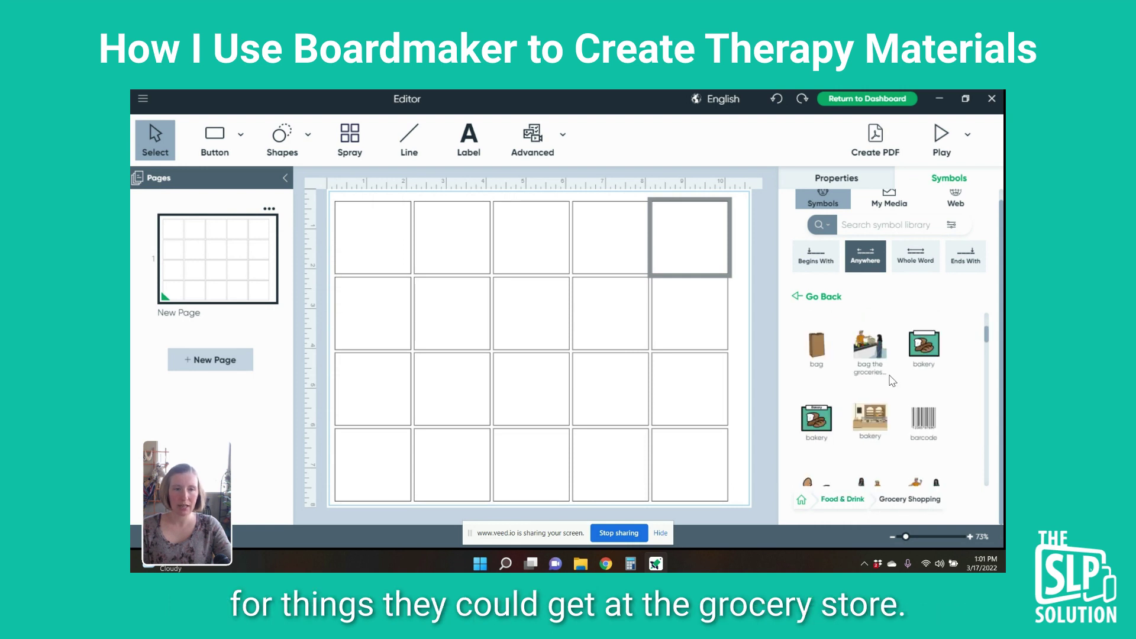
scroll(914, 400, "down", 3)
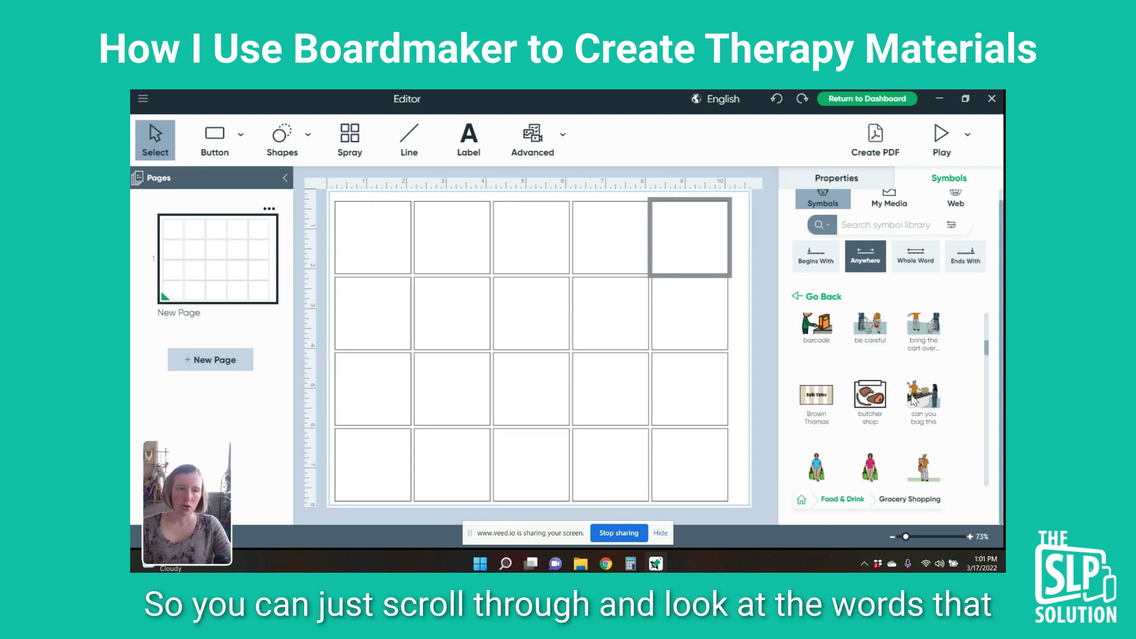
scroll(914, 400, "down", 5)
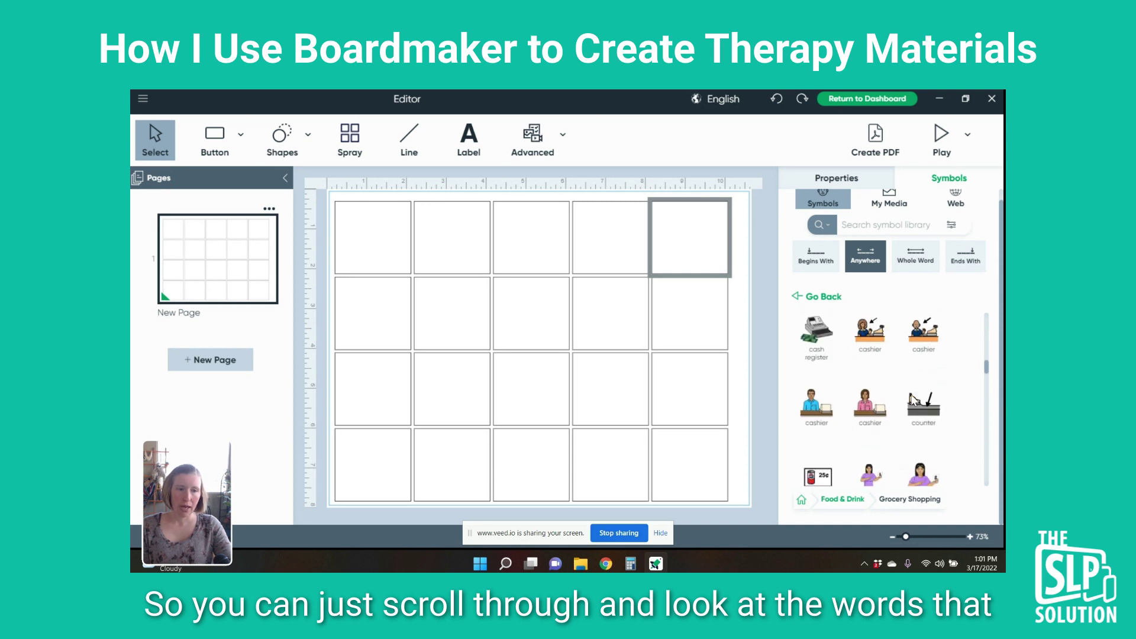
scroll(913, 400, "down", 5)
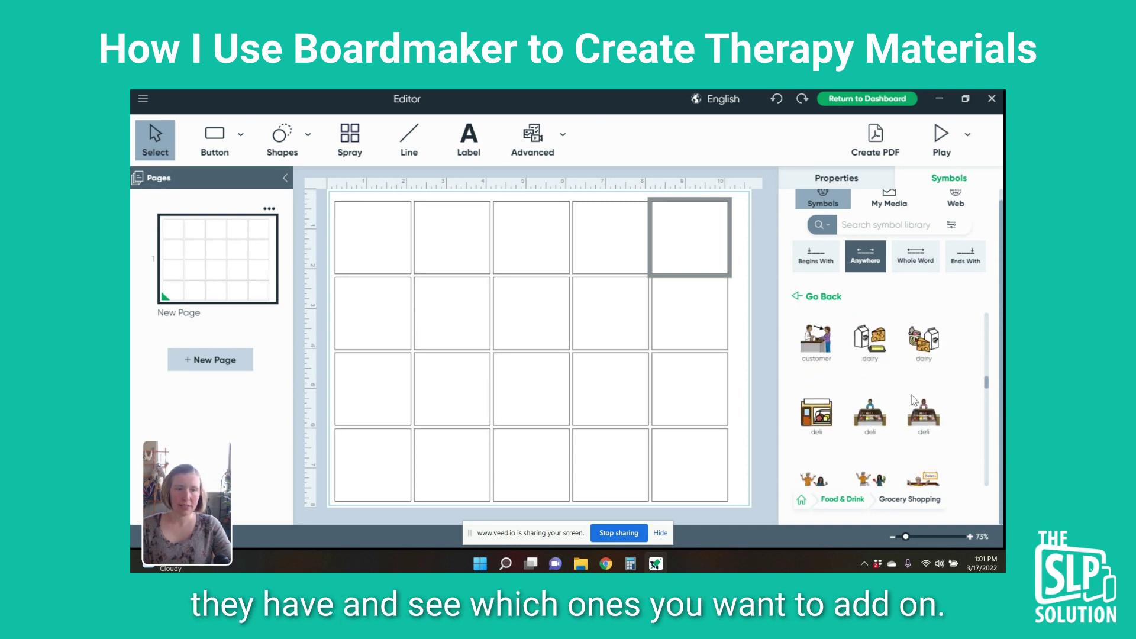
scroll(914, 401, "down", 5)
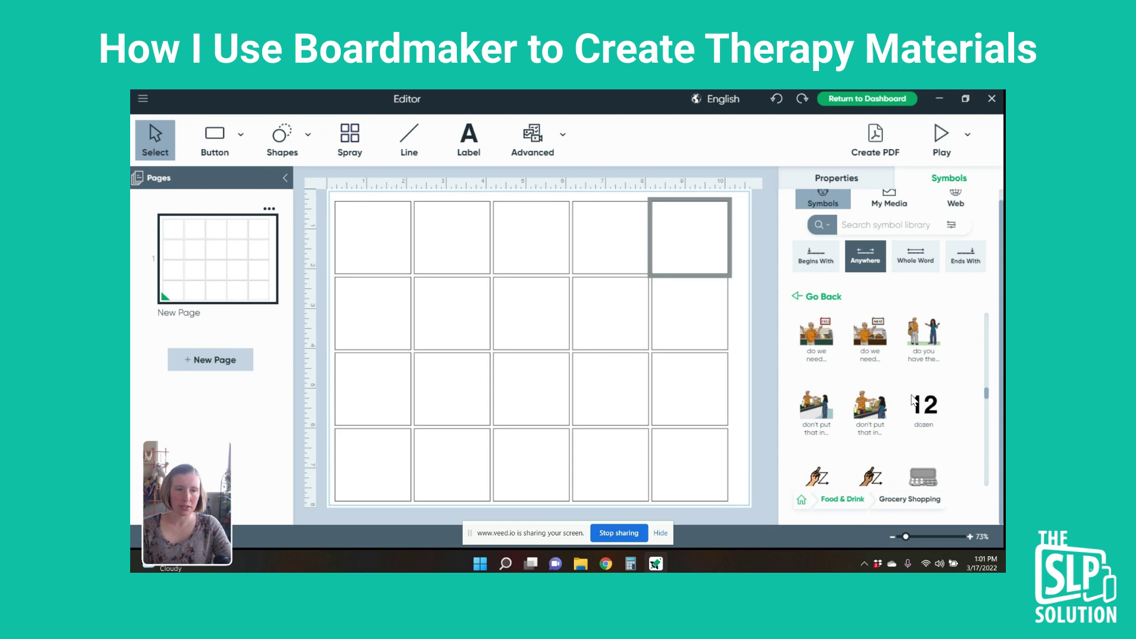
left_click_drag(916, 400, 379, 248)
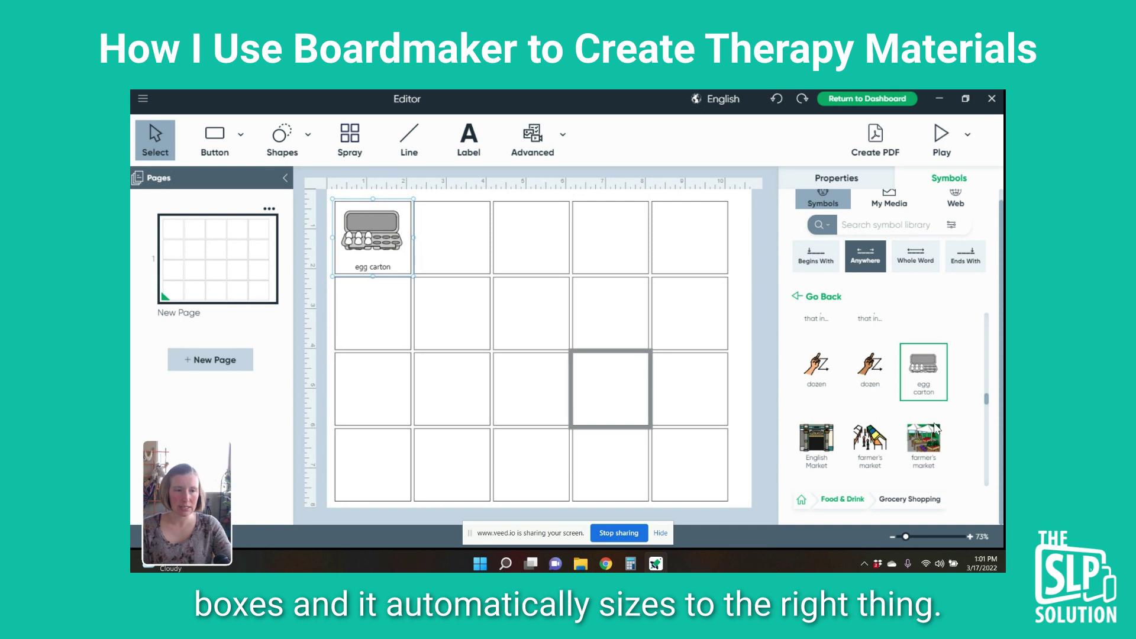
- Place the frozen food symbol in the second button
scroll(942, 395, "down", 3)
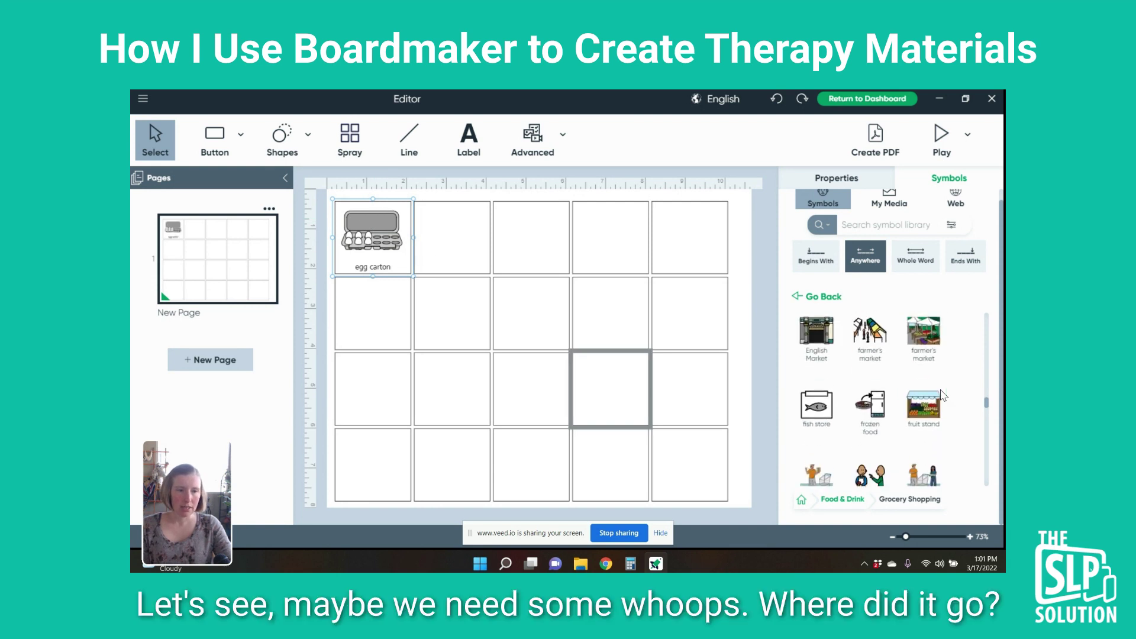
scroll(874, 401, "down", 2)
scroll(874, 401, "down", 2)
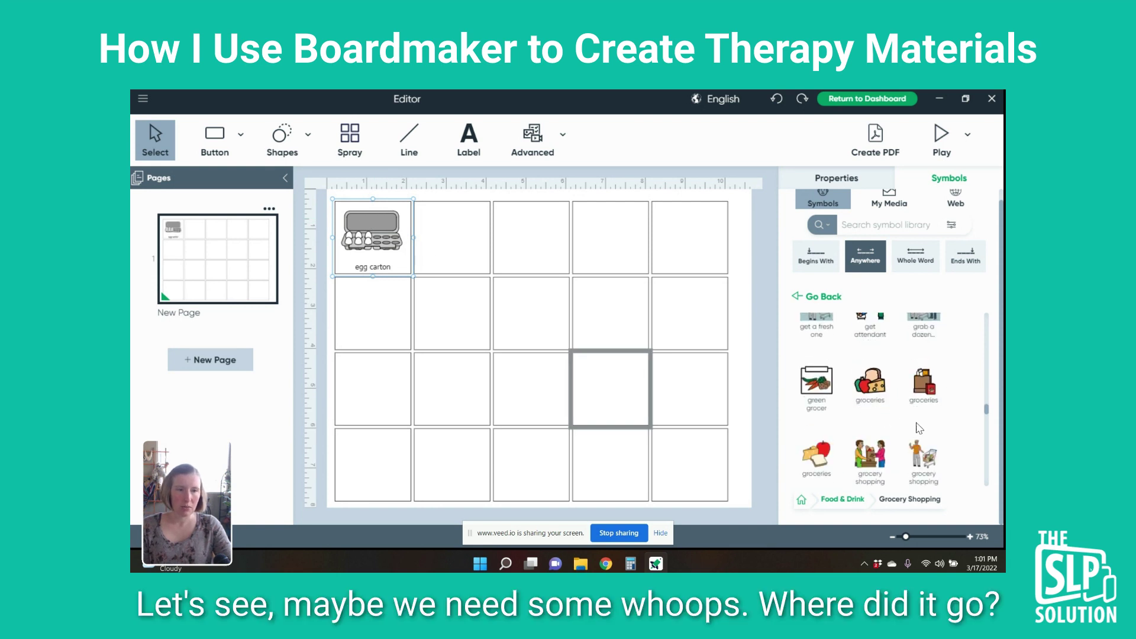
scroll(875, 423, "up", 4)
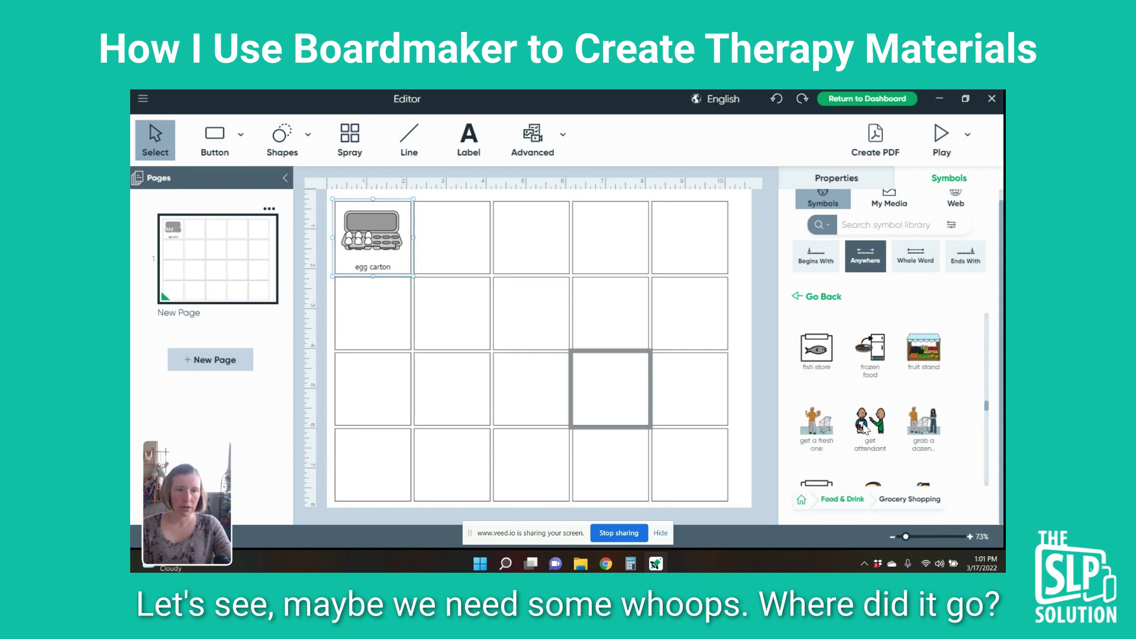
scroll(872, 349, "up", 1)
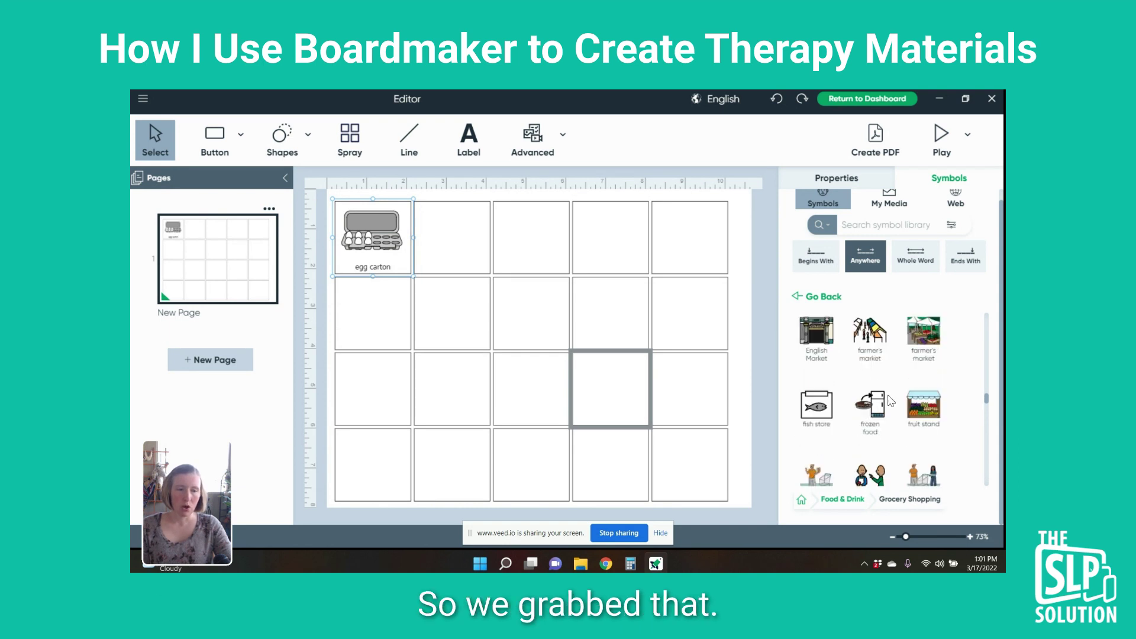
left_click_drag(872, 409, 452, 239)
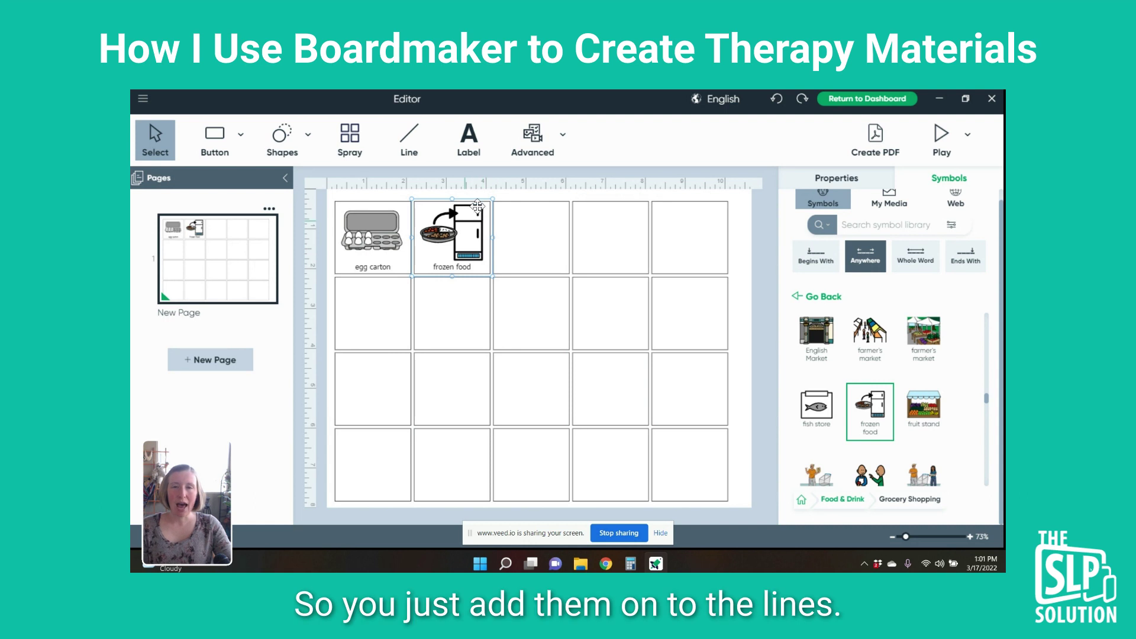
- Search the symbol library for 'help'
left_click(888, 225)
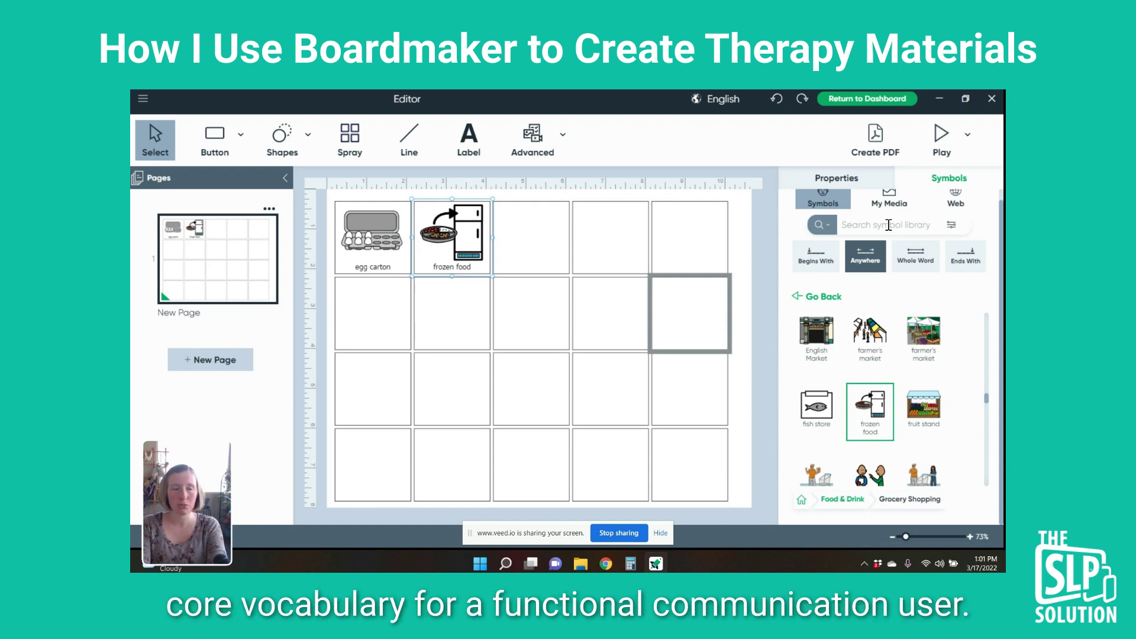
type("help")
key("Return")
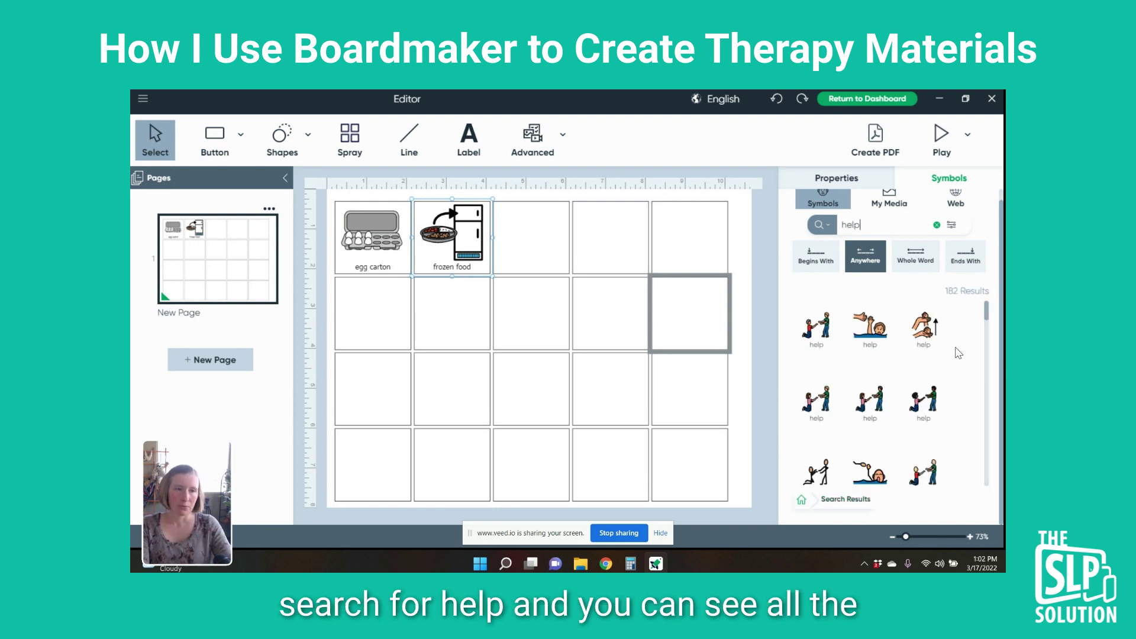
- Put a swimming help symbol in the third top-row cell and another help symbol in the fourth
scroll(895, 391, "down", 3)
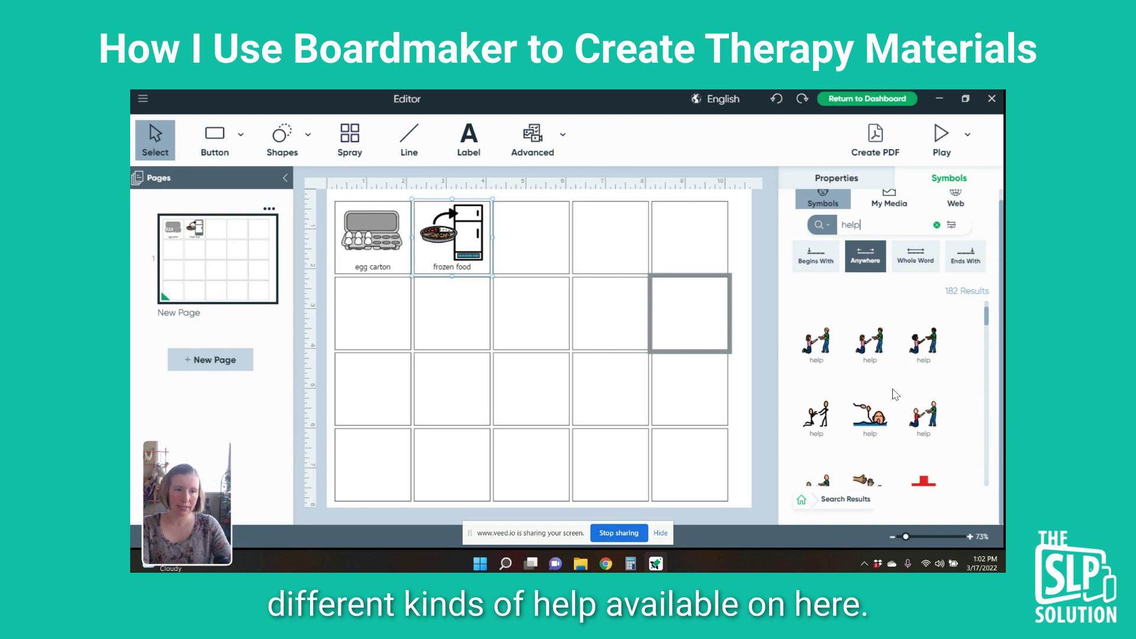
scroll(895, 395, "down", 5)
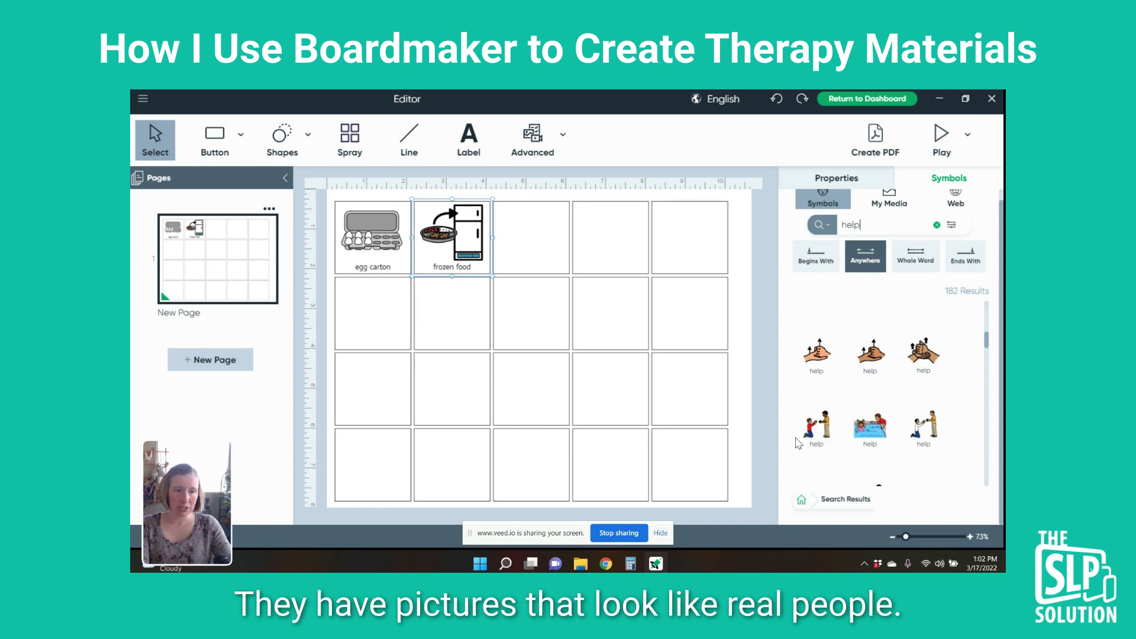
scroll(830, 421, "up", 1)
scroll(829, 422, "up", 4)
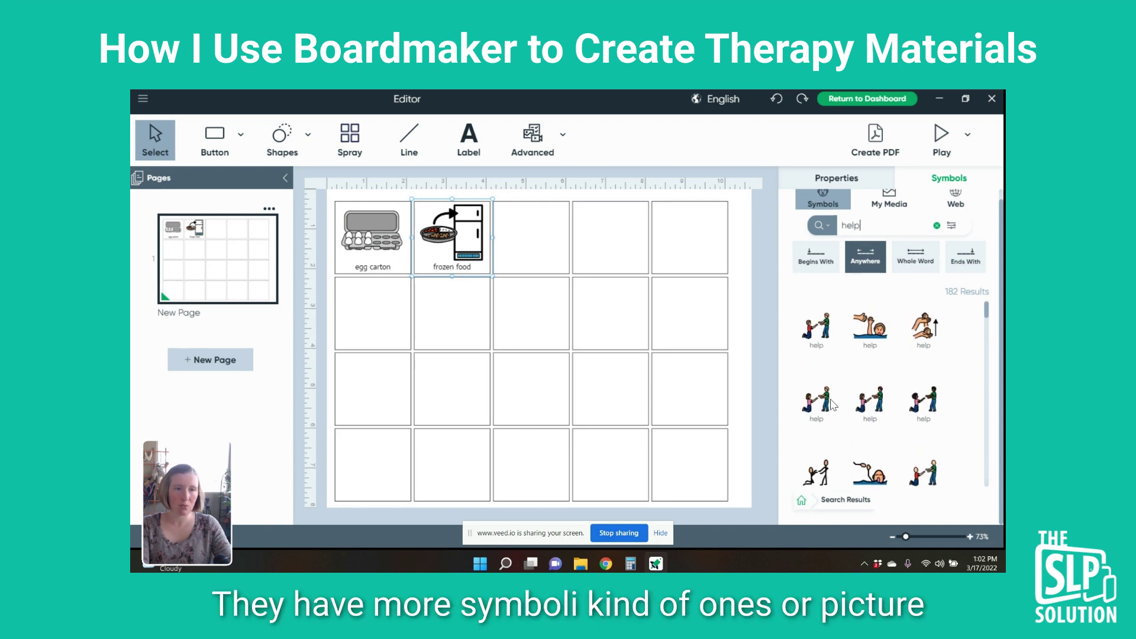
scroll(870, 376, "down", 1)
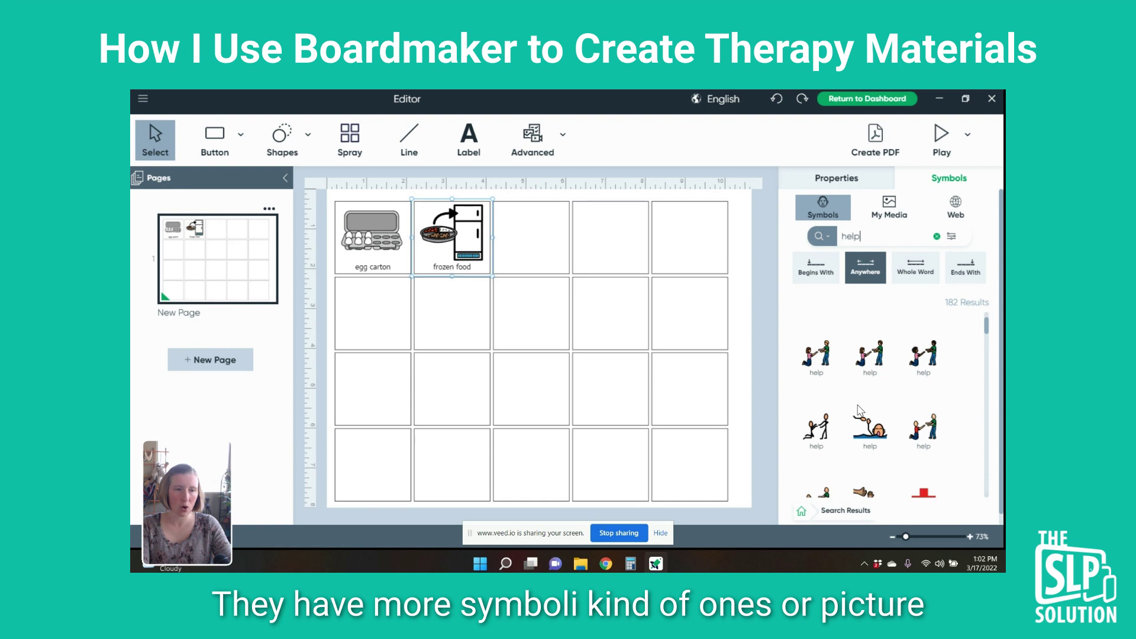
scroll(846, 431, "down", 3)
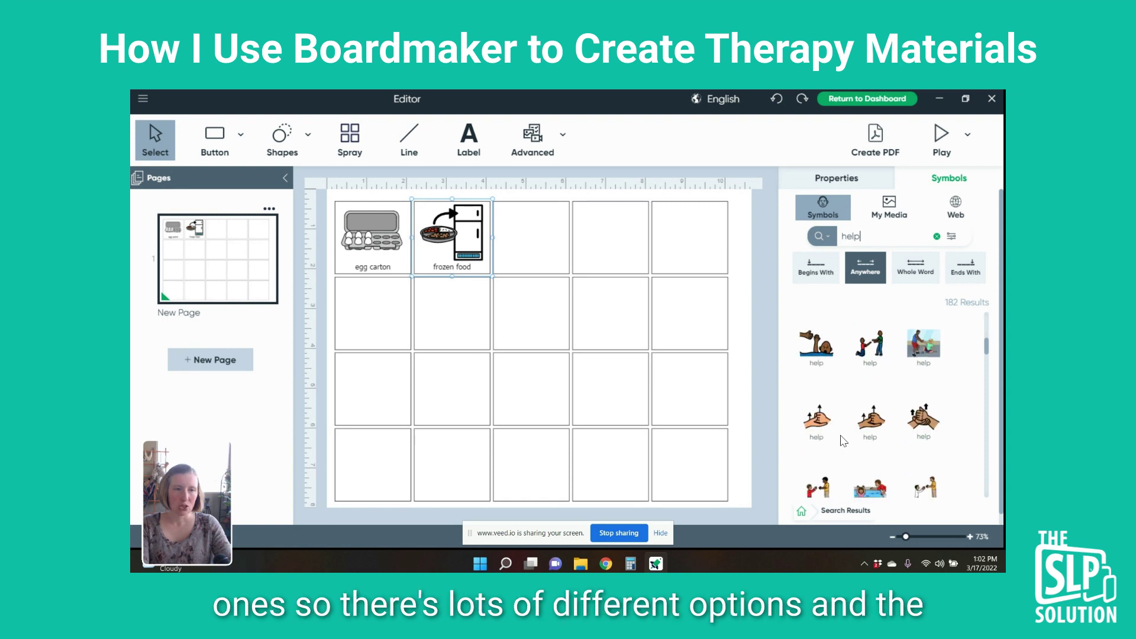
scroll(844, 441, "down", 3)
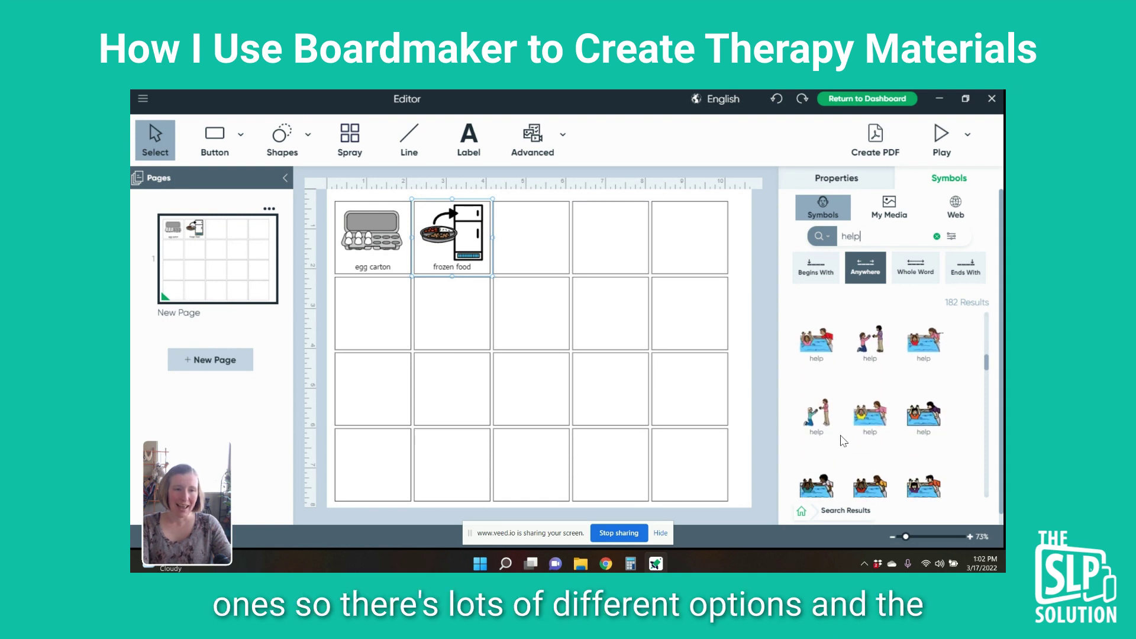
scroll(845, 445, "down", 1)
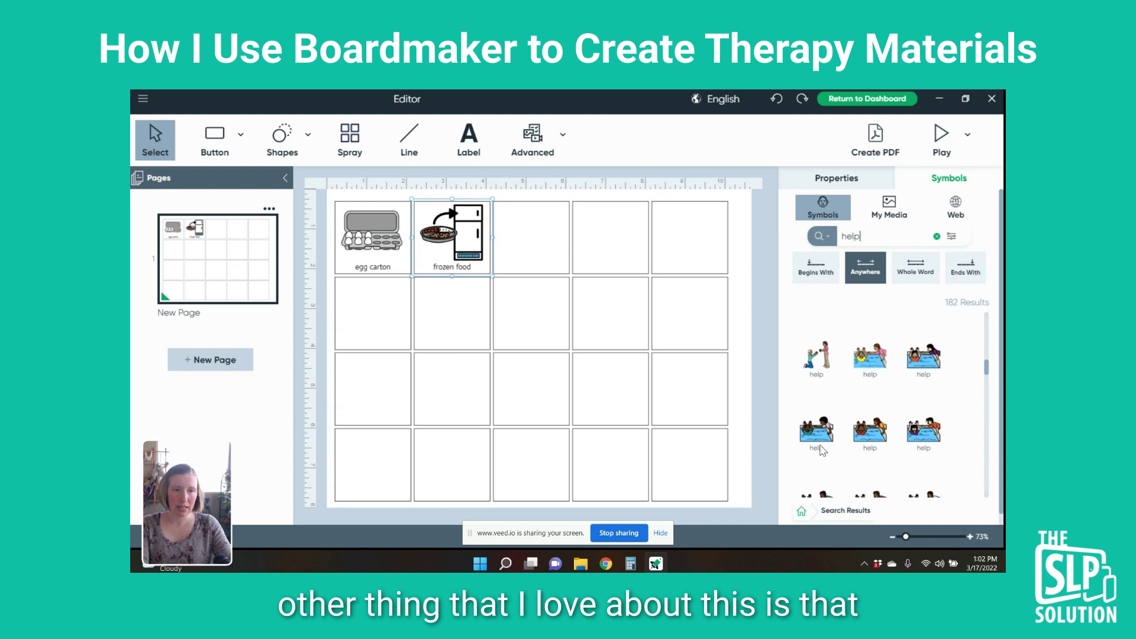
left_click_drag(821, 434, 525, 237)
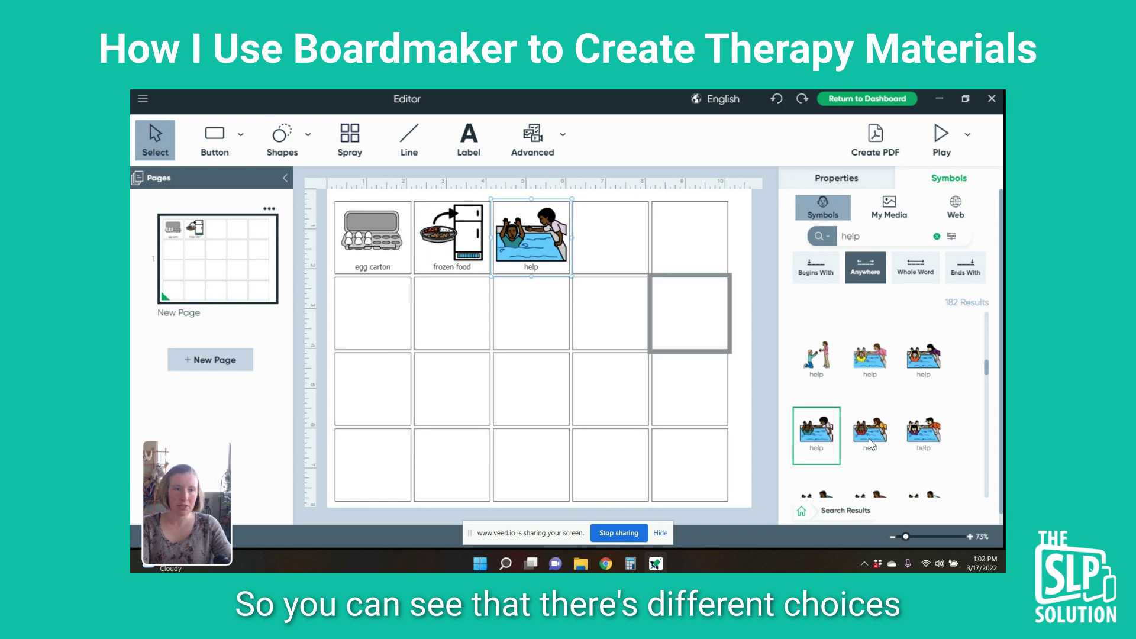
left_click_drag(922, 432, 604, 239)
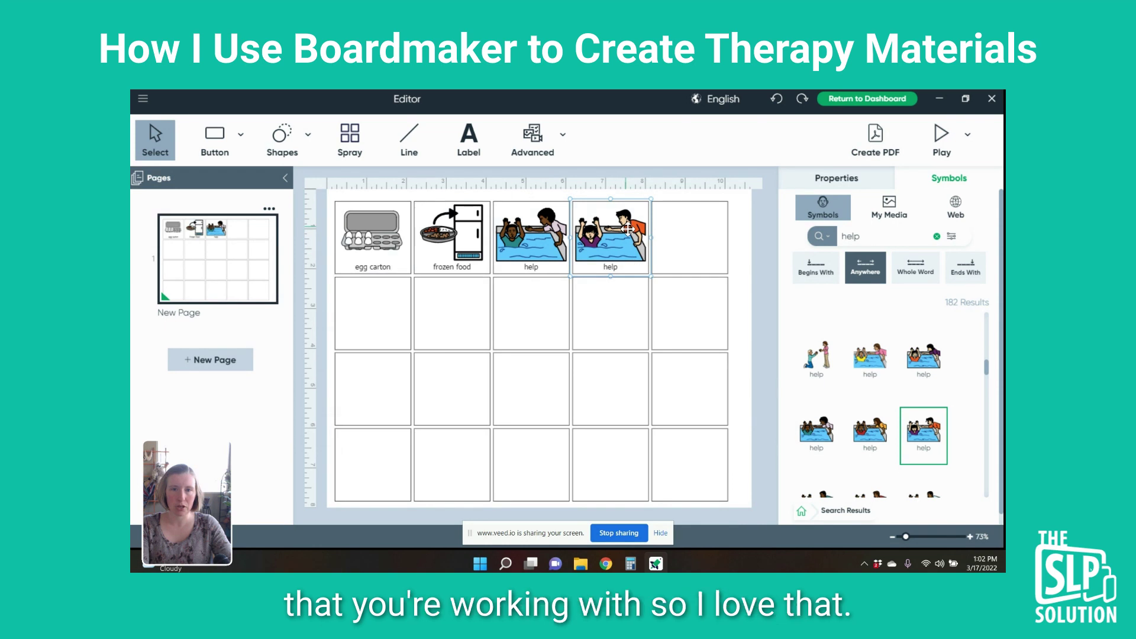
- Search 'stop' and 'pop', placing the stop sign last in the top row and fireworks pop below egg carton
double_click(866, 236)
type("stop")
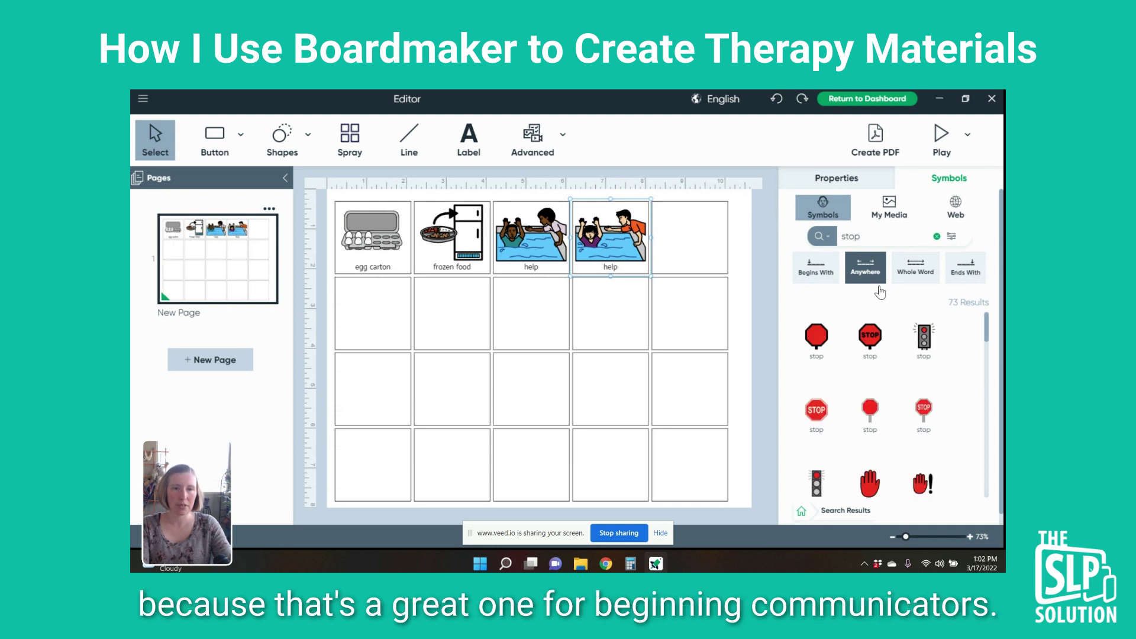
left_click_drag(818, 412, 690, 240)
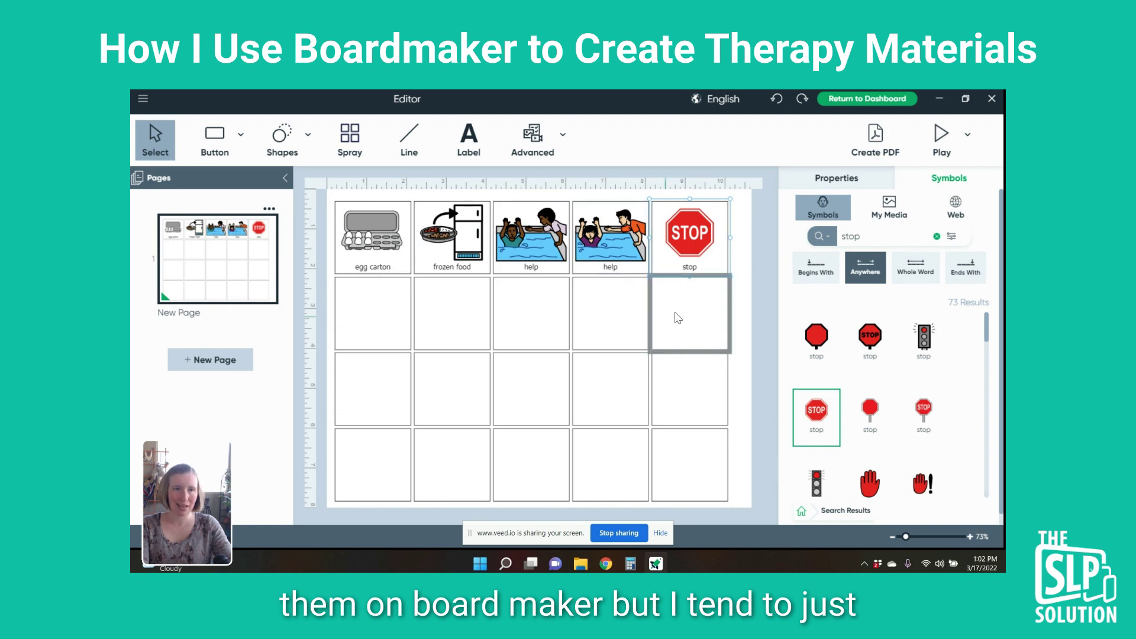
double_click(879, 236)
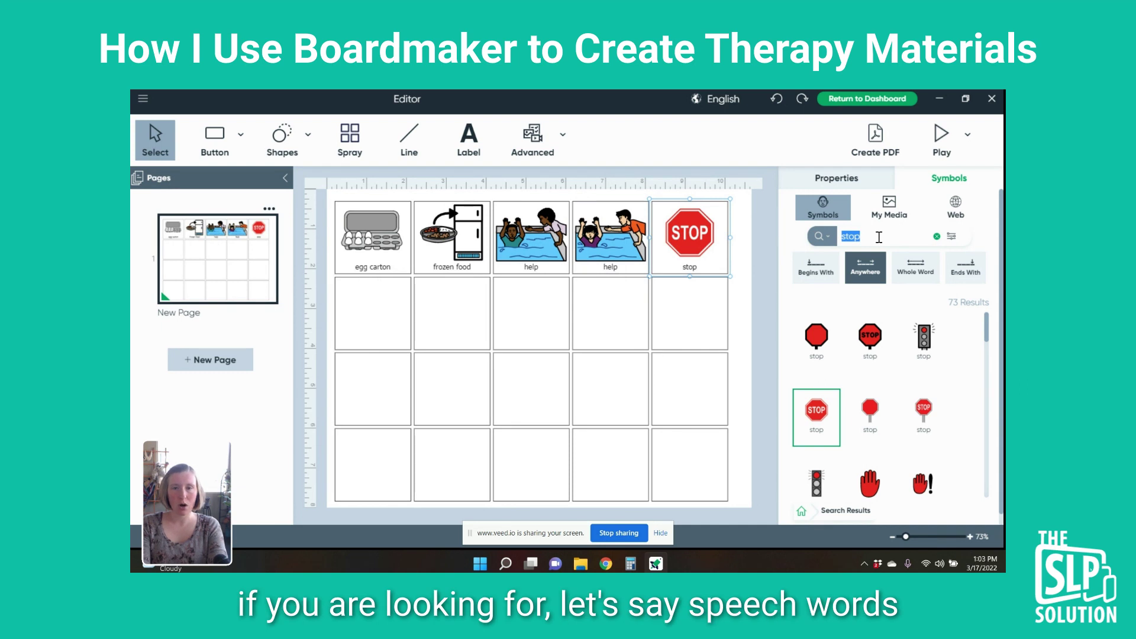
type("pop")
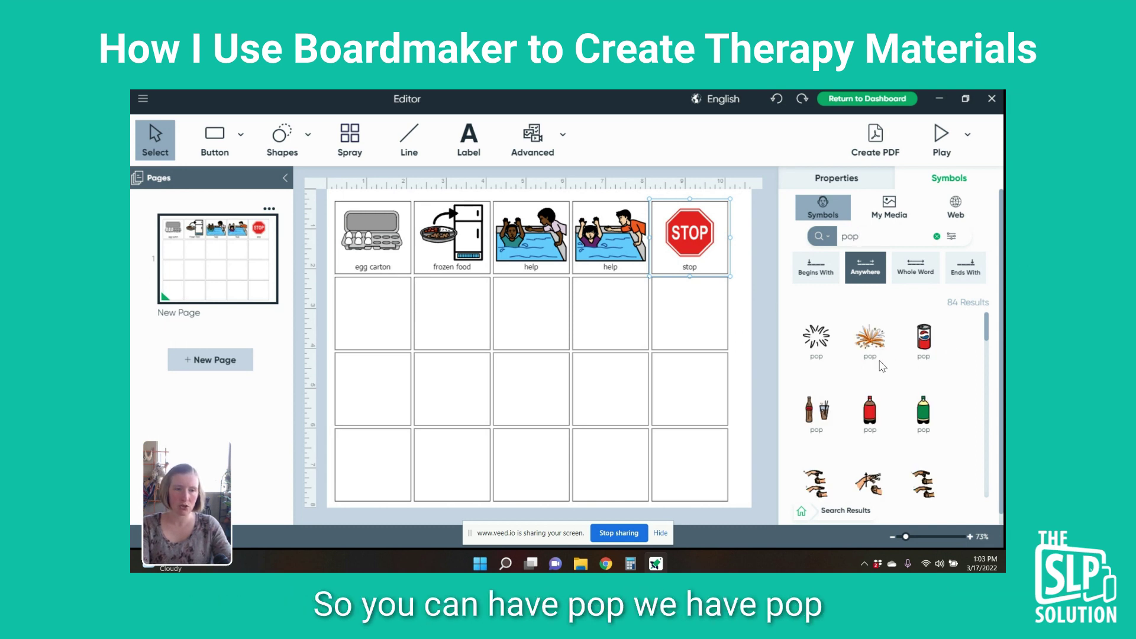
left_click_drag(873, 343, 368, 315)
- Search 'pet' and 'pink', placing a pet symbol and the pink blob next to pop in the second row
double_click(873, 238)
type("pet")
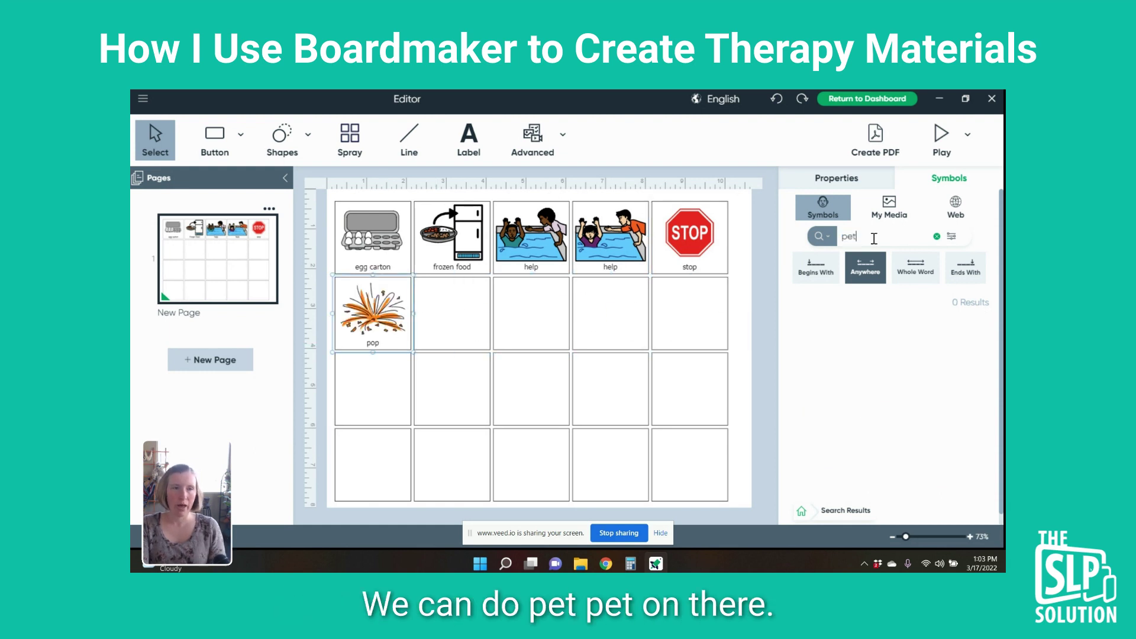
left_click_drag(873, 343, 464, 314)
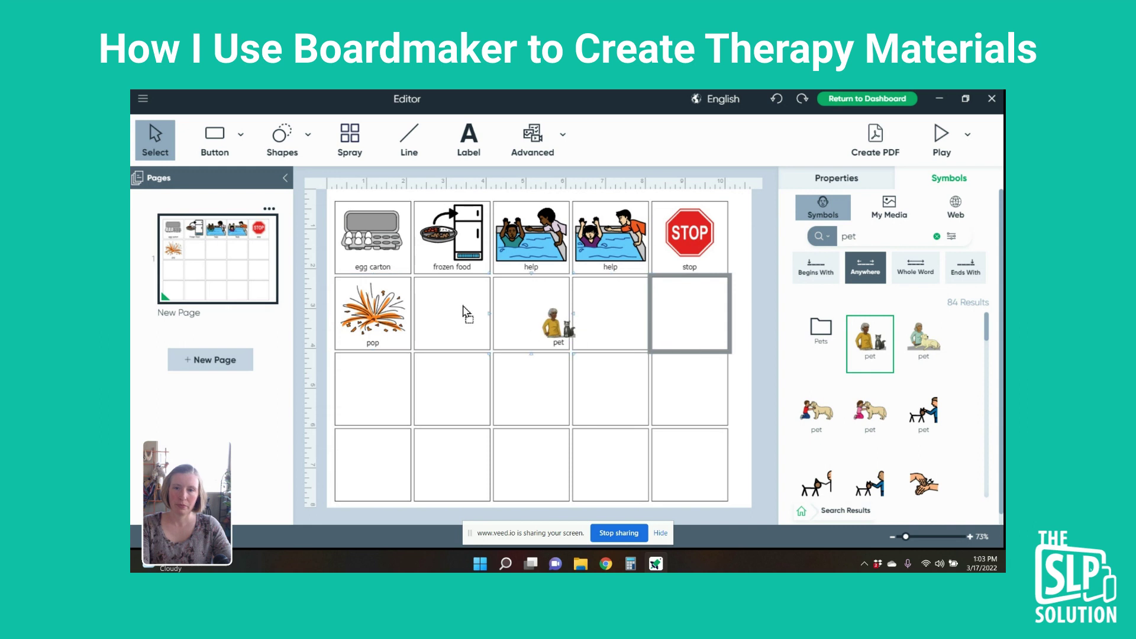
left_click(897, 235)
type("pin")
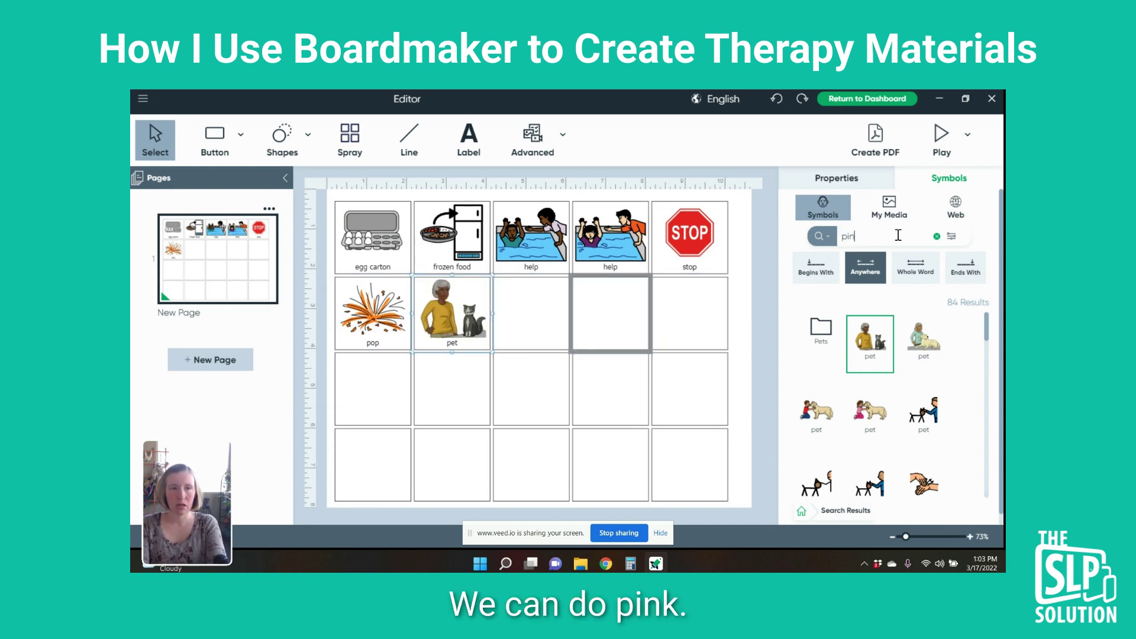
type("k")
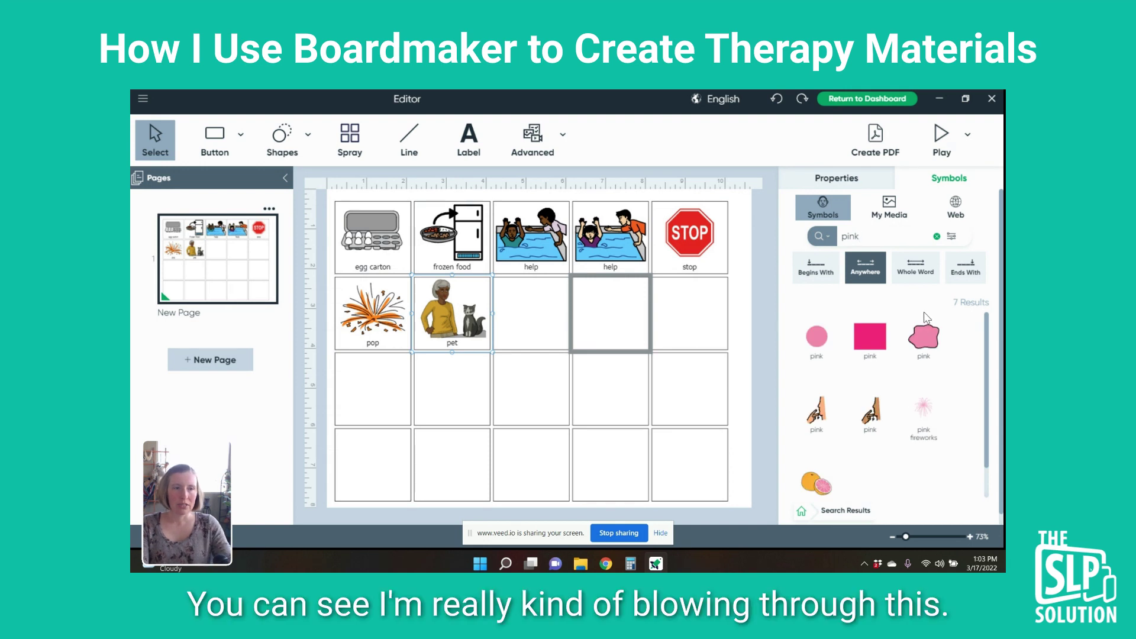
left_click_drag(925, 341, 533, 303)
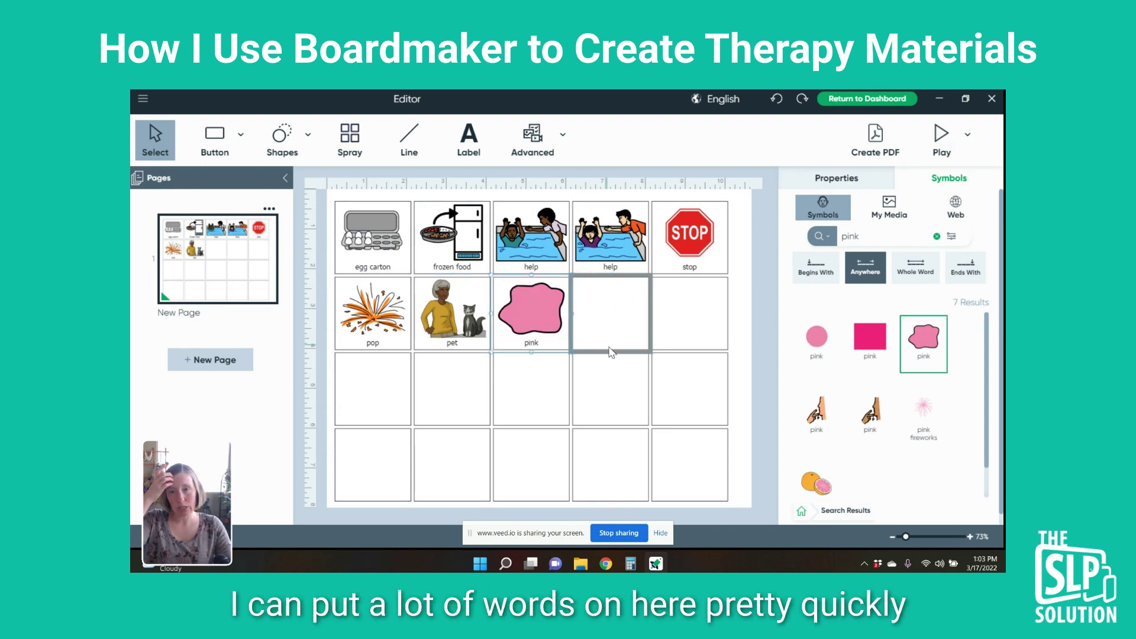